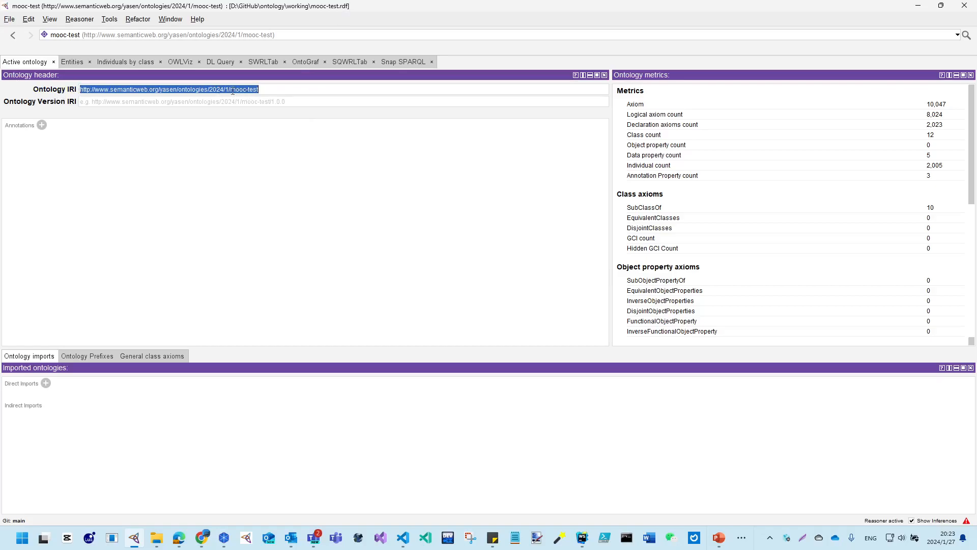
# Delete the class T under science from the ontology's class hierarchy
pyautogui.click(72, 62)
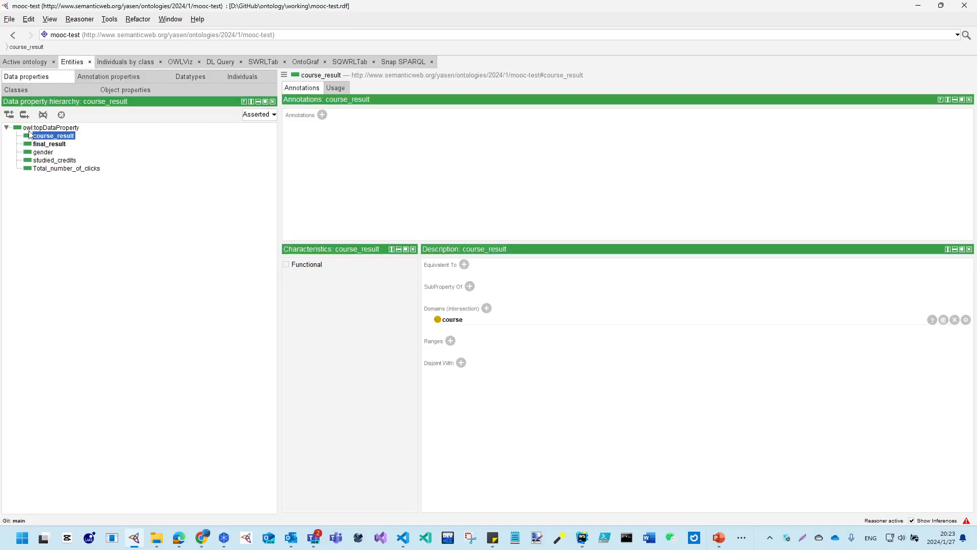
pyautogui.click(28, 91)
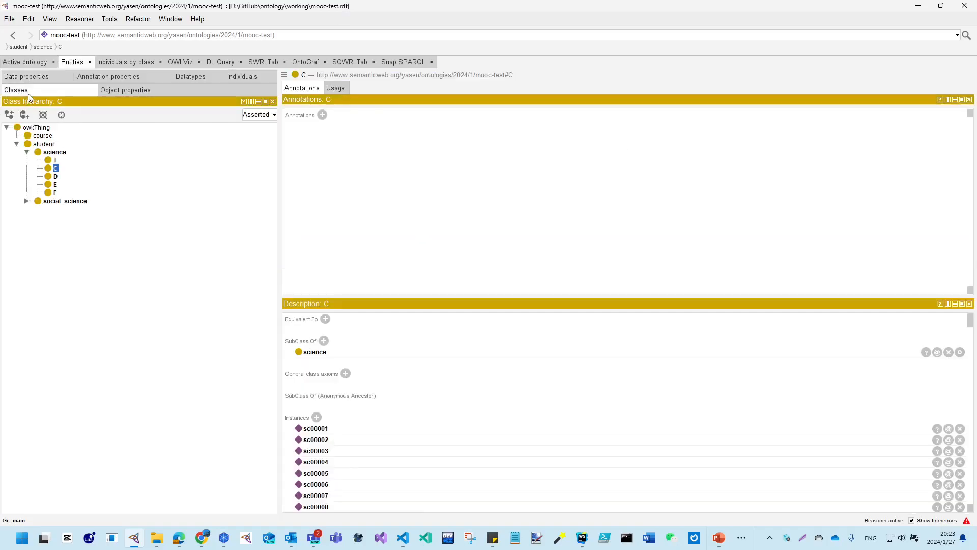
pyautogui.click(27, 201)
pyautogui.click(55, 160)
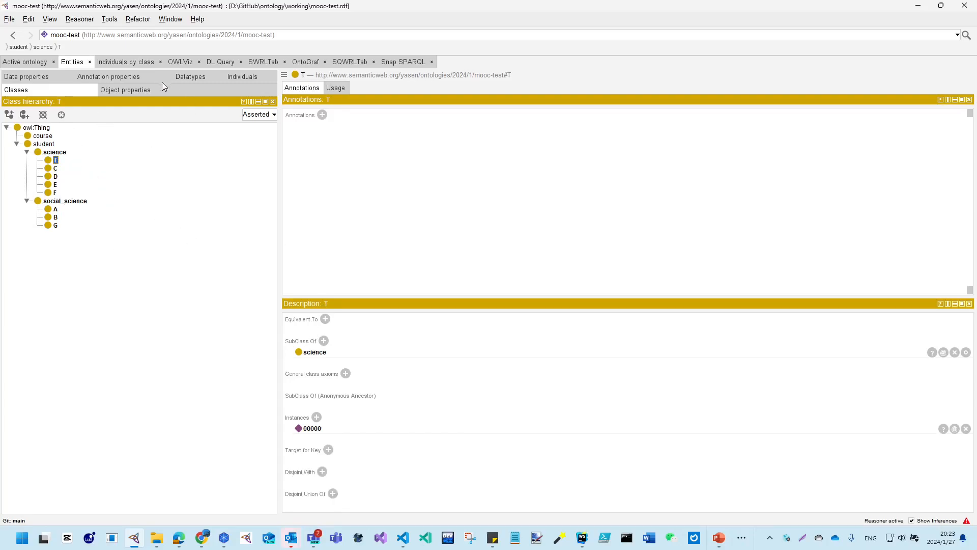
pyautogui.click(43, 114)
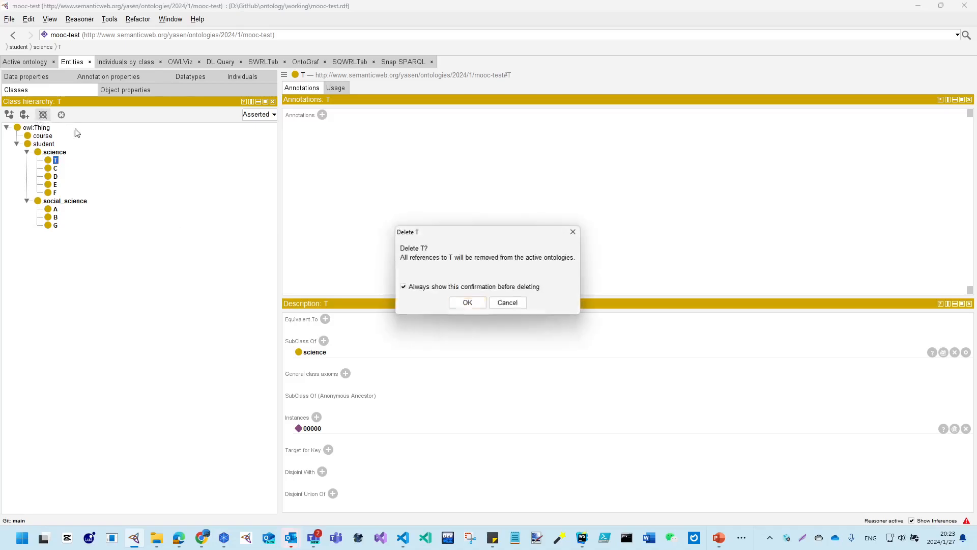
pyautogui.click(467, 304)
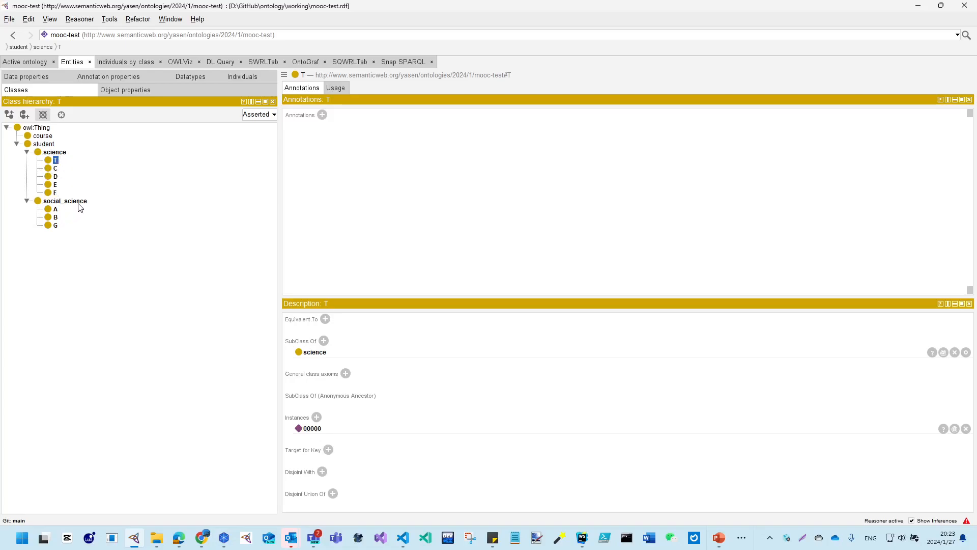
pyautogui.press('Delete')
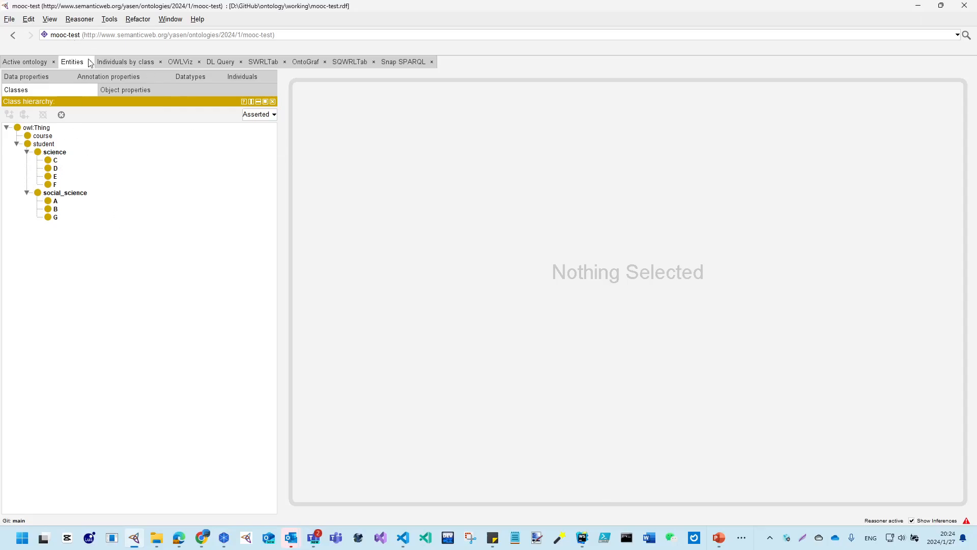
# Browse the individuals that belong to the science subclasses C and D
pyautogui.click(121, 62)
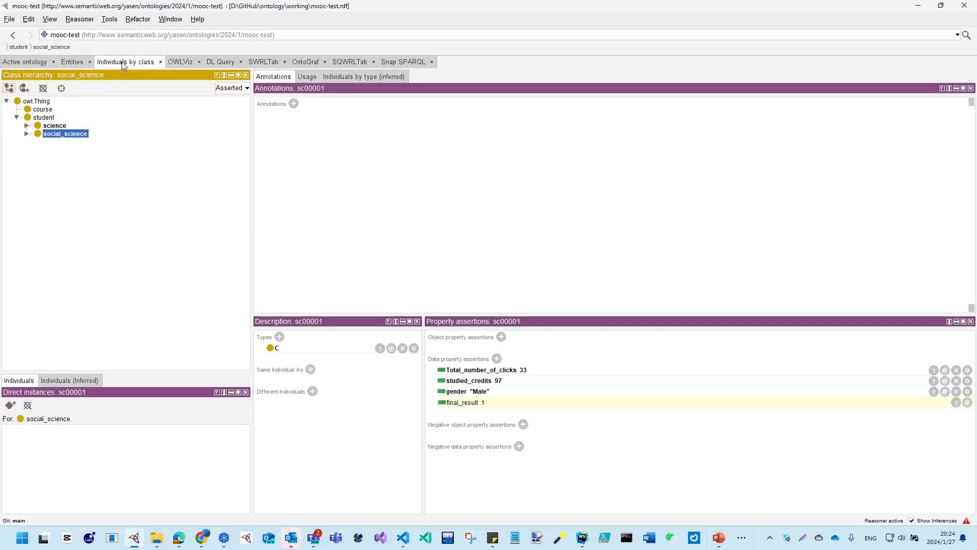
pyautogui.click(28, 126)
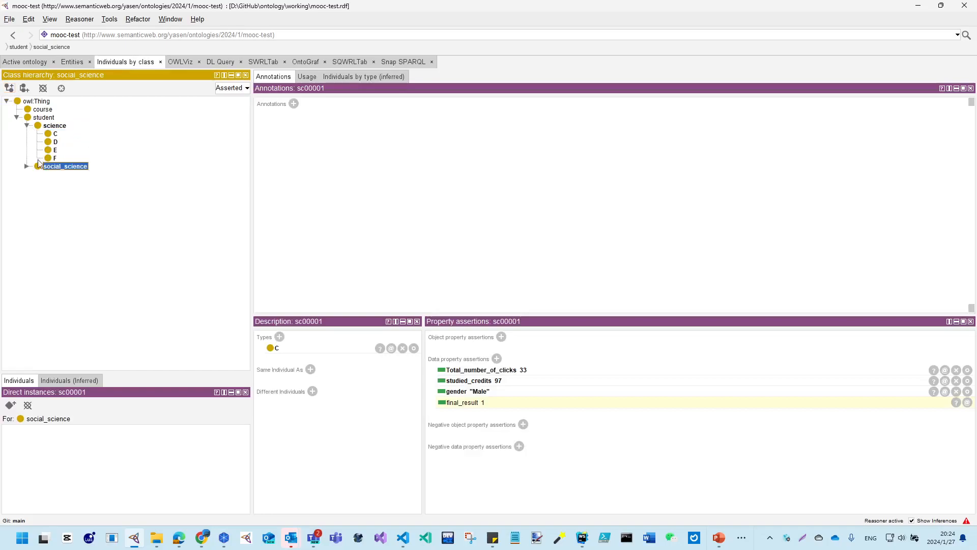
pyautogui.click(54, 134)
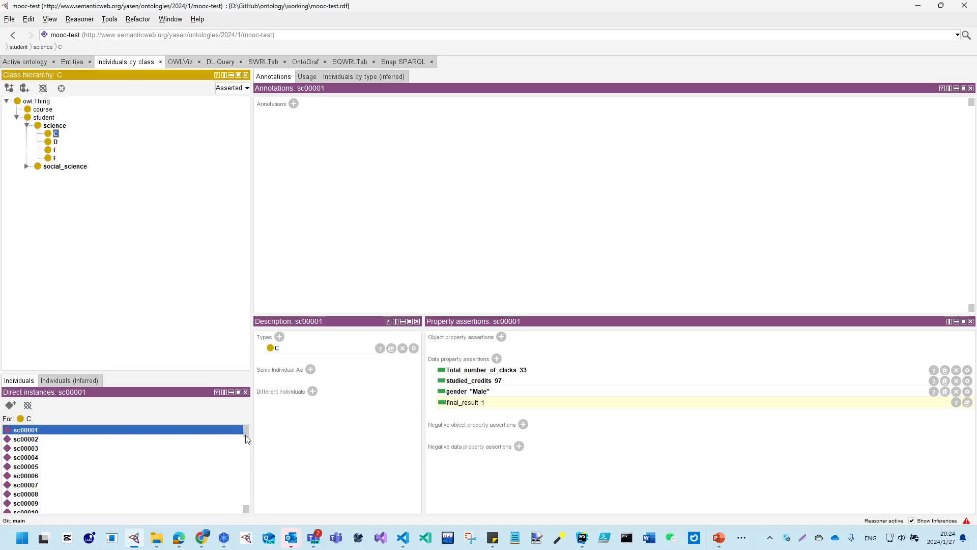
pyautogui.moveTo(245, 434); pyautogui.dragTo(246, 509)
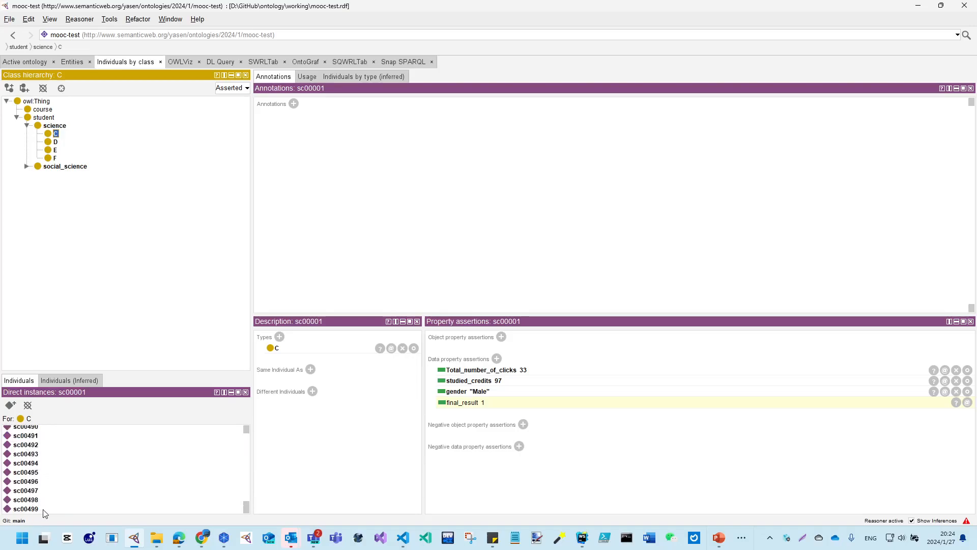
pyautogui.click(54, 143)
pyautogui.scroll(-1, 54, 510)
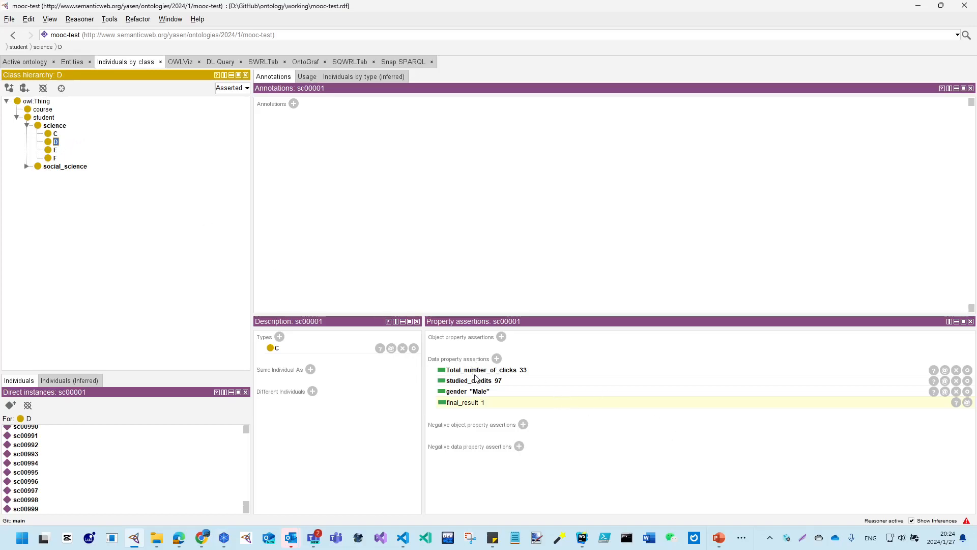
pyautogui.click(55, 134)
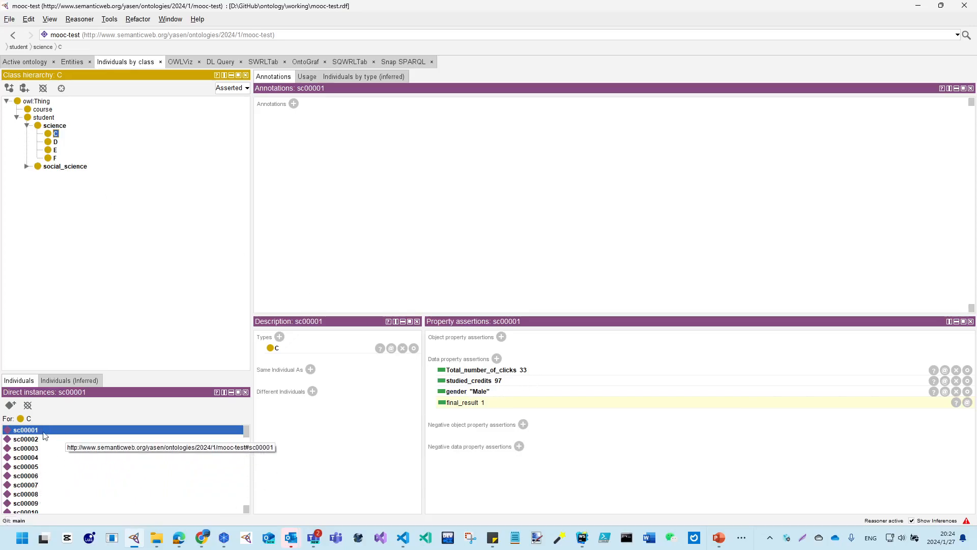
# Examine the property assertions of individual sc00003 in class C and sc00505 in class D
pyautogui.click(29, 449)
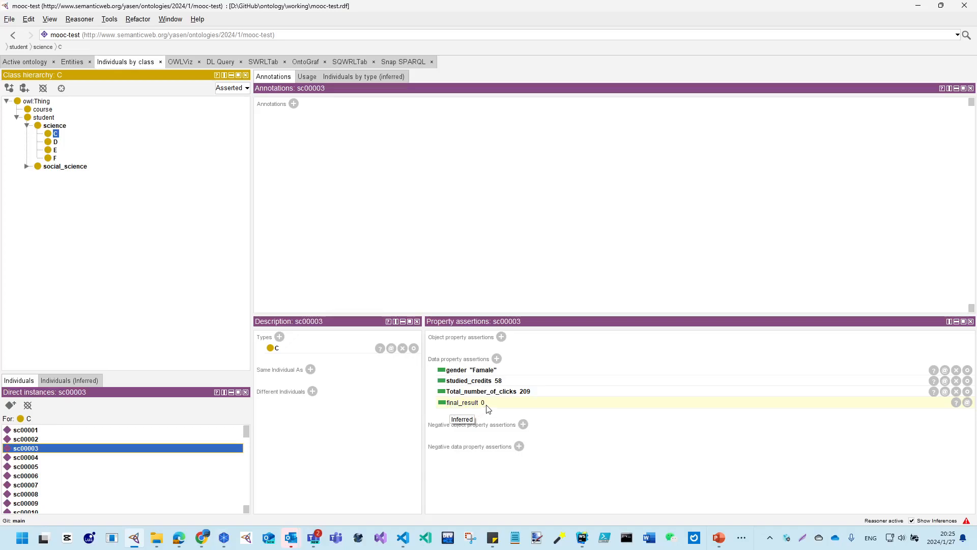
pyautogui.click(50, 143)
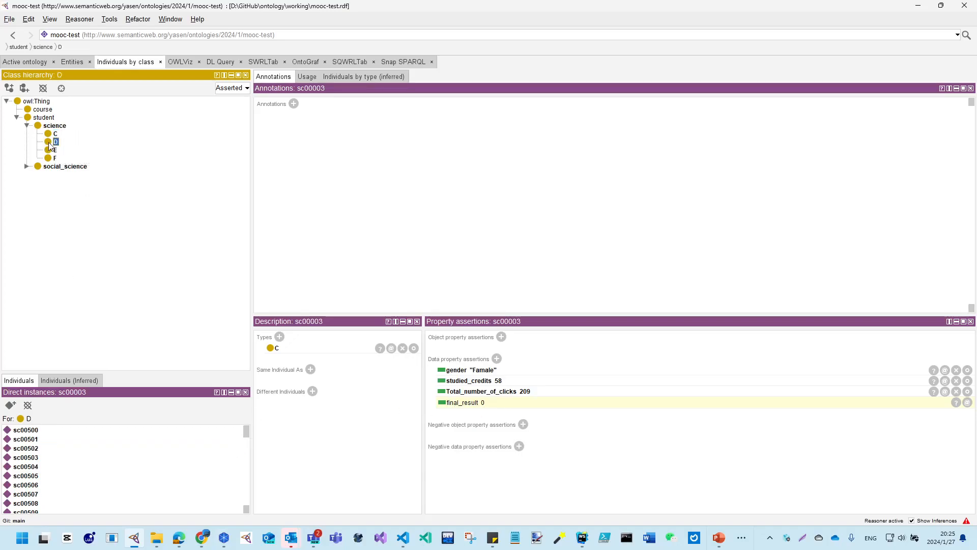
pyautogui.click(26, 475)
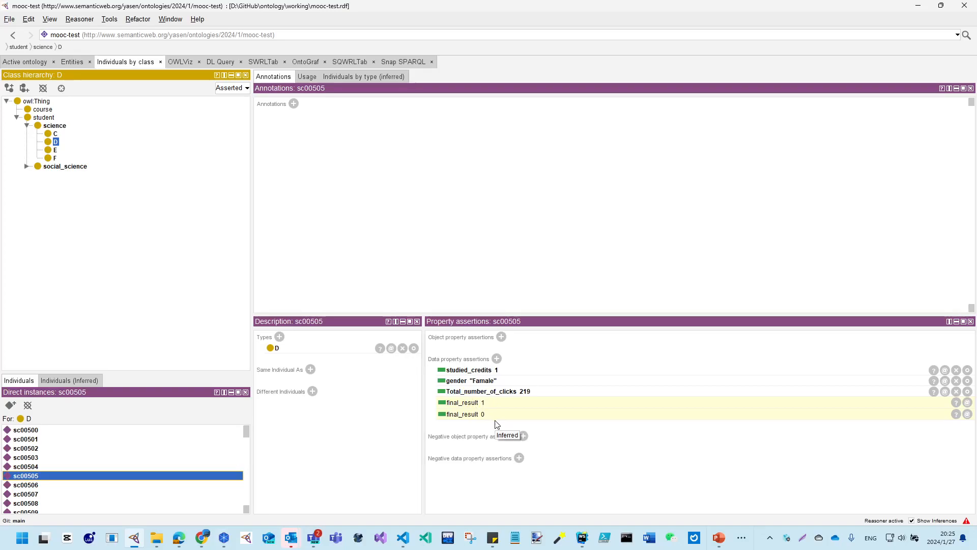
# Review the SWRL rules "Predict Class C for Pass" and "Predict Class C for Failed" without changing them
pyautogui.click(265, 60)
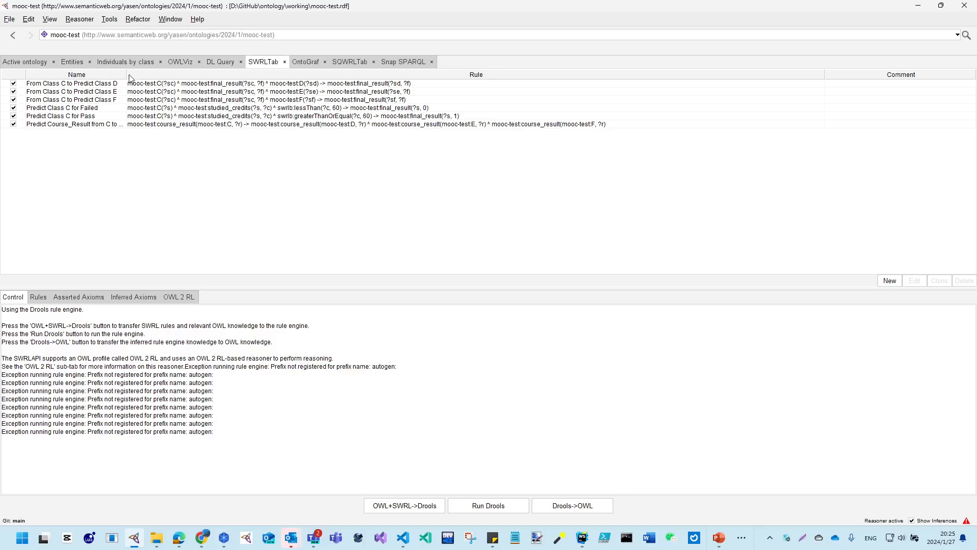
pyautogui.moveTo(126, 74); pyautogui.dragTo(177, 70)
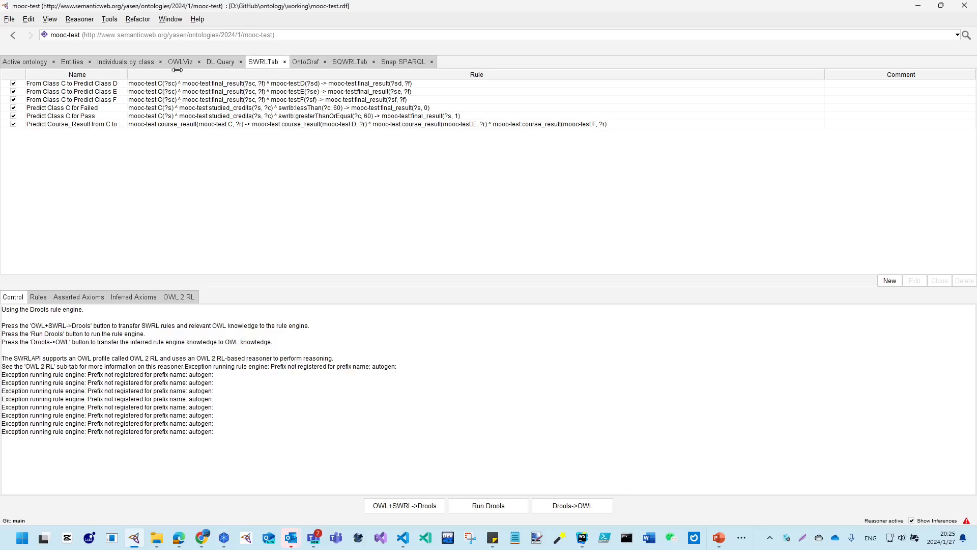
pyautogui.doubleClick(87, 115)
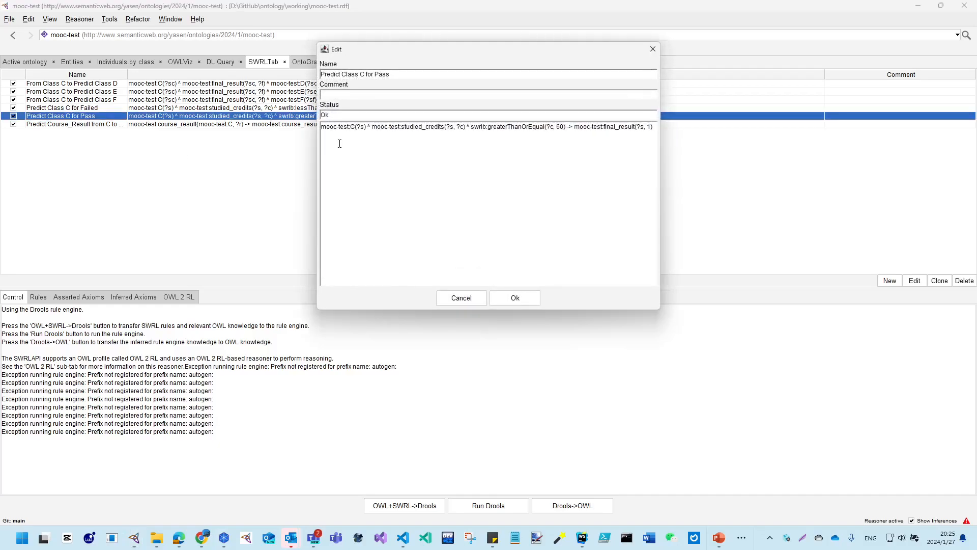
pyautogui.moveTo(350, 126); pyautogui.dragTo(368, 126)
pyautogui.moveTo(402, 127); pyautogui.dragTo(445, 126)
pyautogui.click(461, 127)
pyautogui.moveTo(471, 126); pyautogui.dragTo(488, 126)
pyautogui.moveTo(488, 126); pyautogui.dragTo(545, 127)
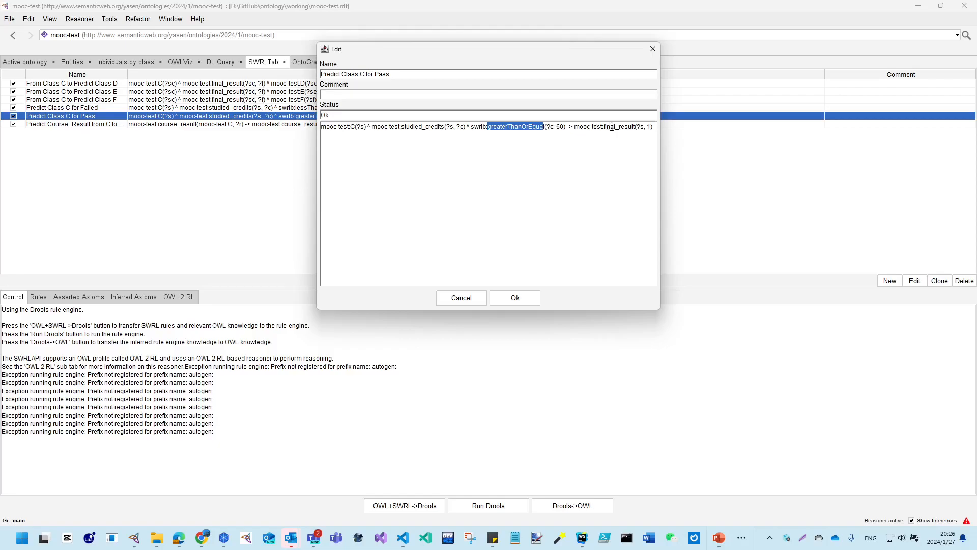
pyautogui.moveTo(604, 126); pyautogui.dragTo(636, 126)
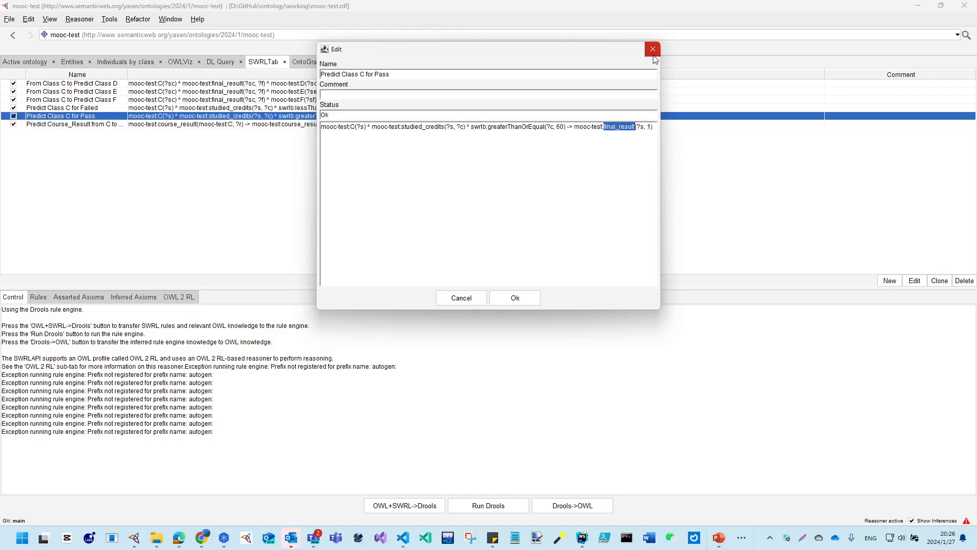
pyautogui.click(457, 300)
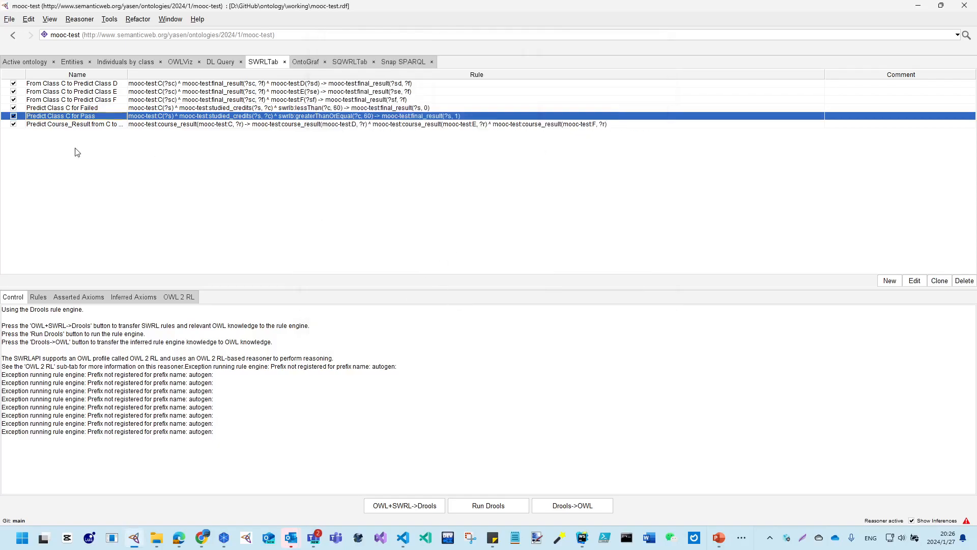
pyautogui.doubleClick(69, 108)
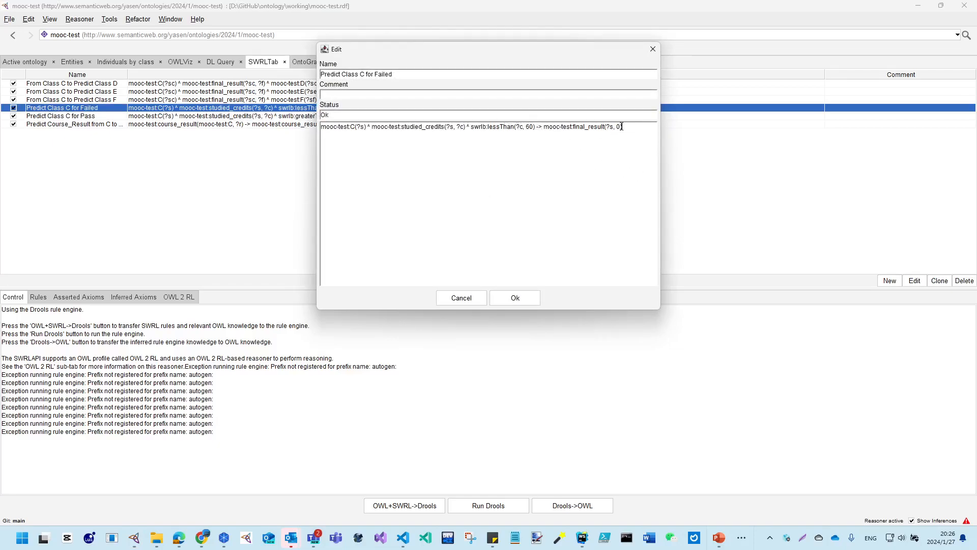
pyautogui.click(654, 50)
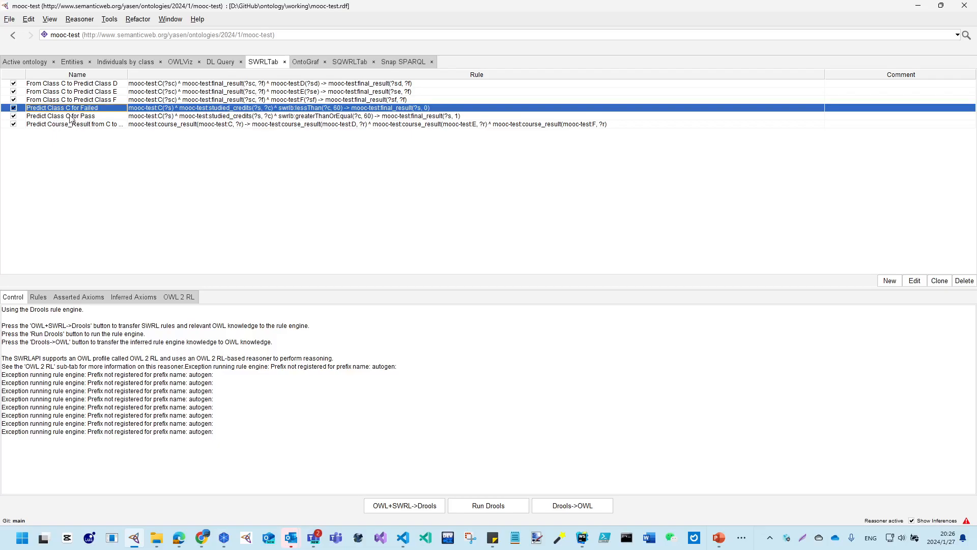
# Examine the rule "From Class C to Predict Class D" and the matching rules for classes E and F
pyautogui.doubleClick(97, 87)
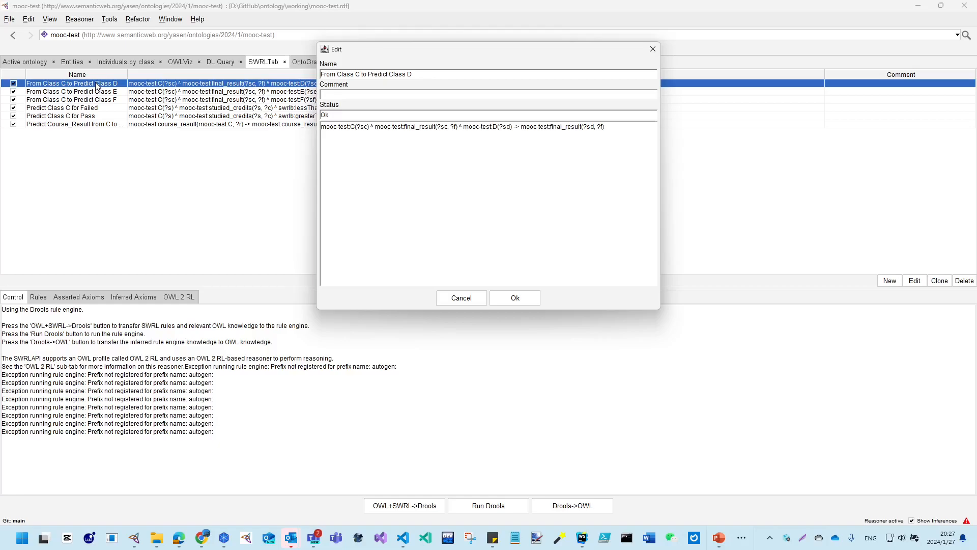
pyautogui.moveTo(370, 127)
pyautogui.mouseDown()
pyautogui.moveTo(345, 127)
pyautogui.moveTo(355, 127)
pyautogui.mouseUp()
pyautogui.click(438, 127)
pyautogui.moveTo(460, 127); pyautogui.dragTo(405, 127)
pyautogui.moveTo(501, 127); pyautogui.dragTo(584, 127)
pyautogui.click(604, 127)
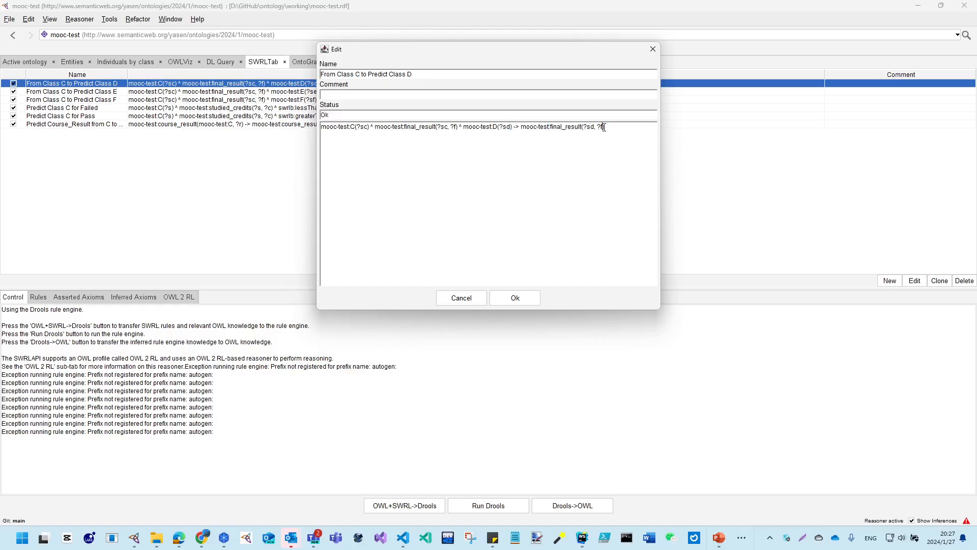
pyautogui.click(468, 300)
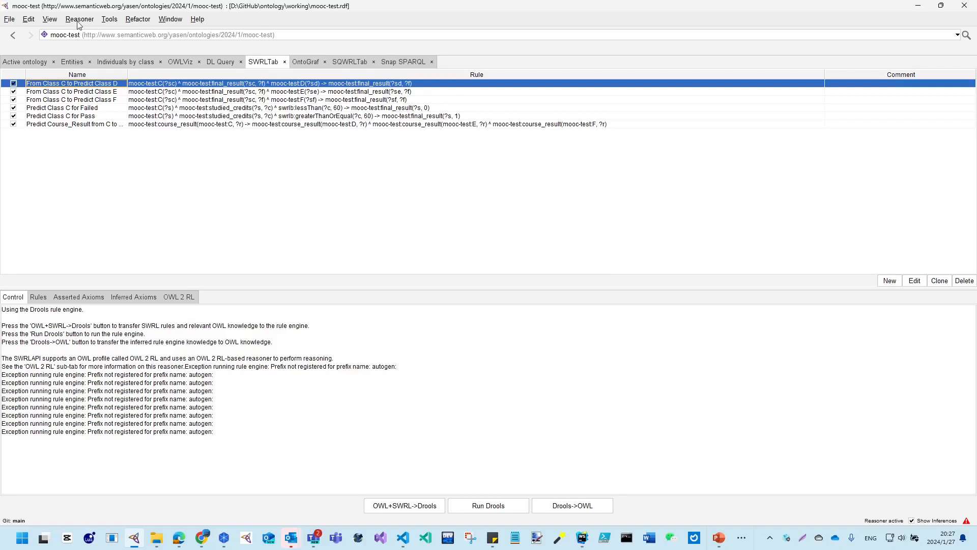
pyautogui.click(116, 92)
pyautogui.click(119, 100)
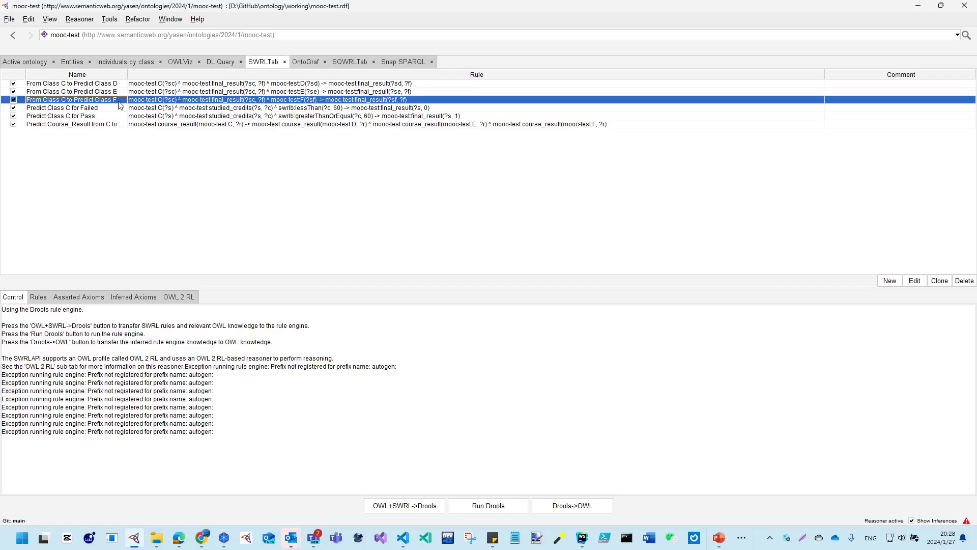
# Inspect the course class and the property assertions of its individual C
pyautogui.click(71, 62)
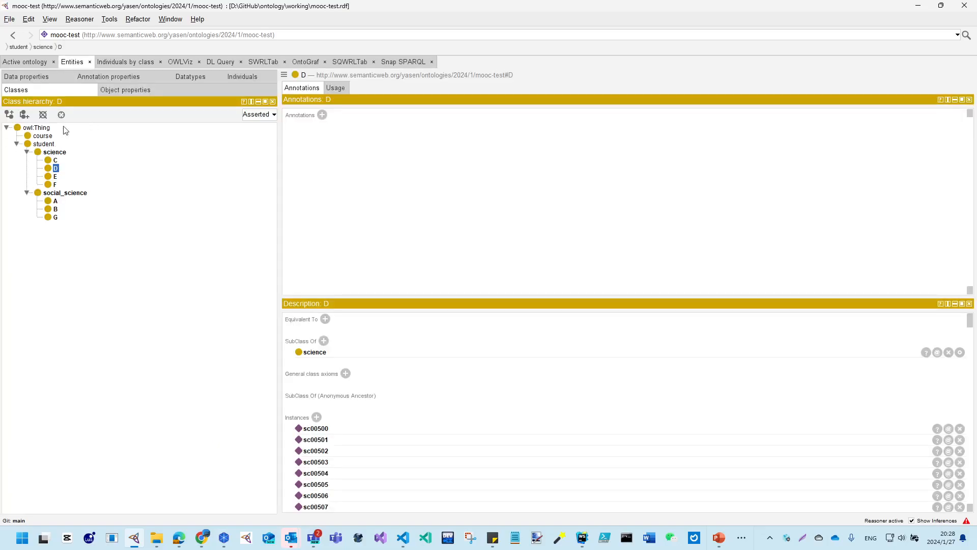
pyautogui.click(46, 136)
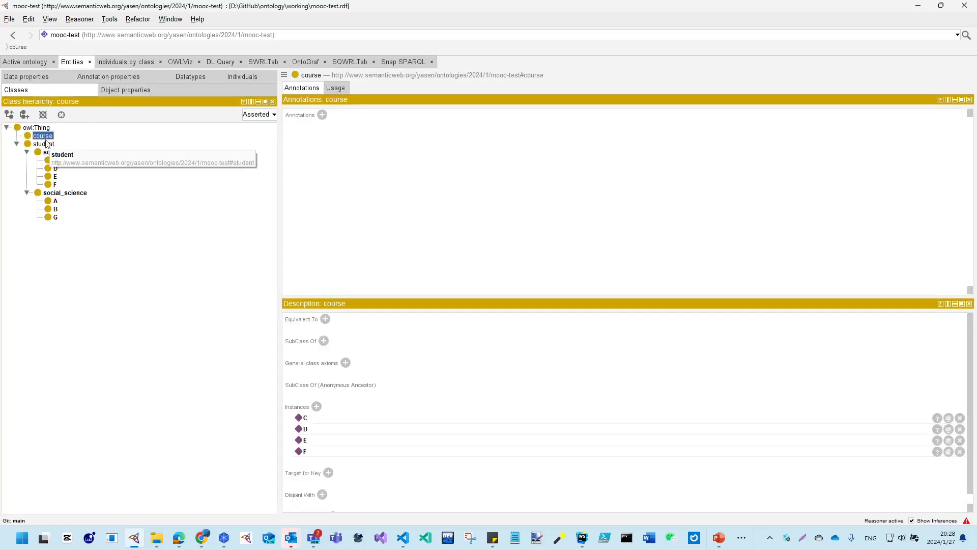
pyautogui.click(126, 62)
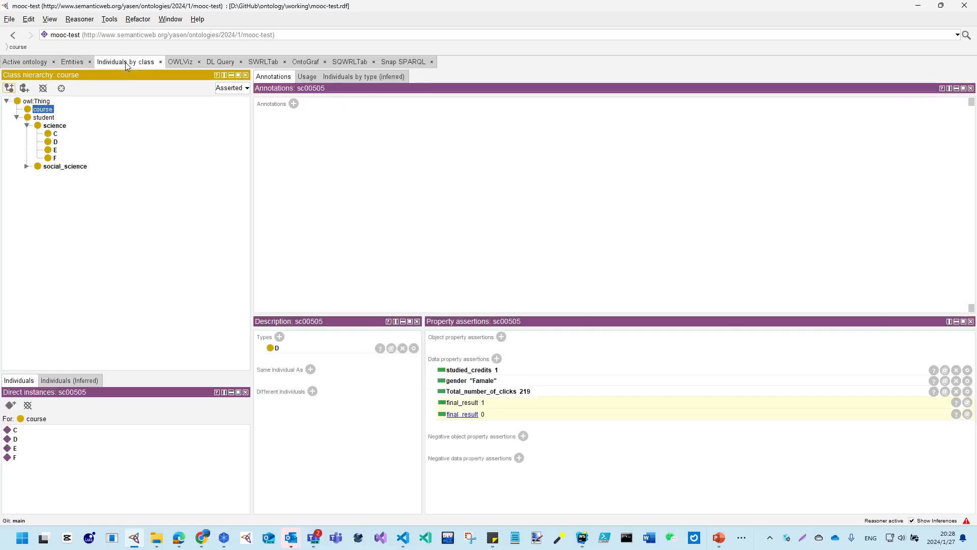
pyautogui.click(29, 439)
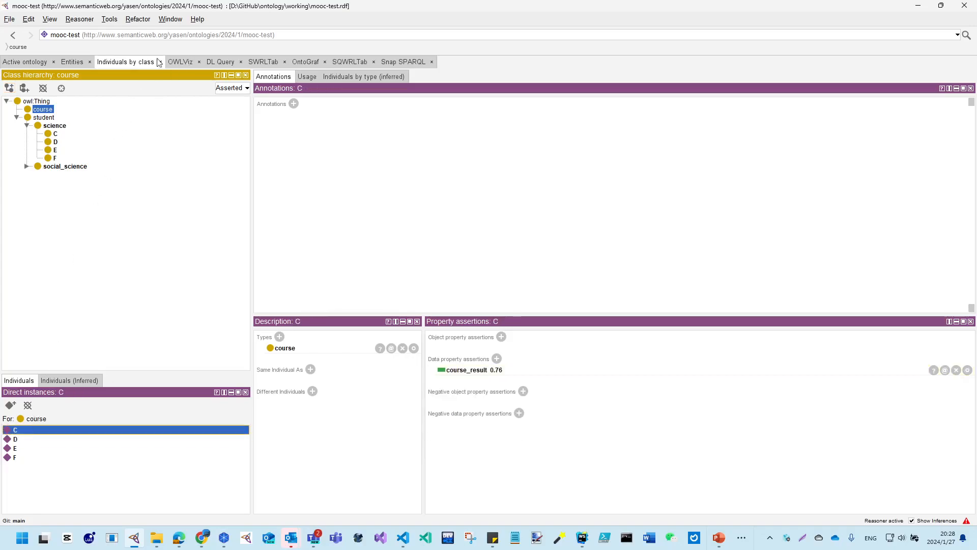
# Check the domain of the course_result data property
pyautogui.click(54, 62)
pyautogui.click(509, 301)
pyautogui.click(71, 64)
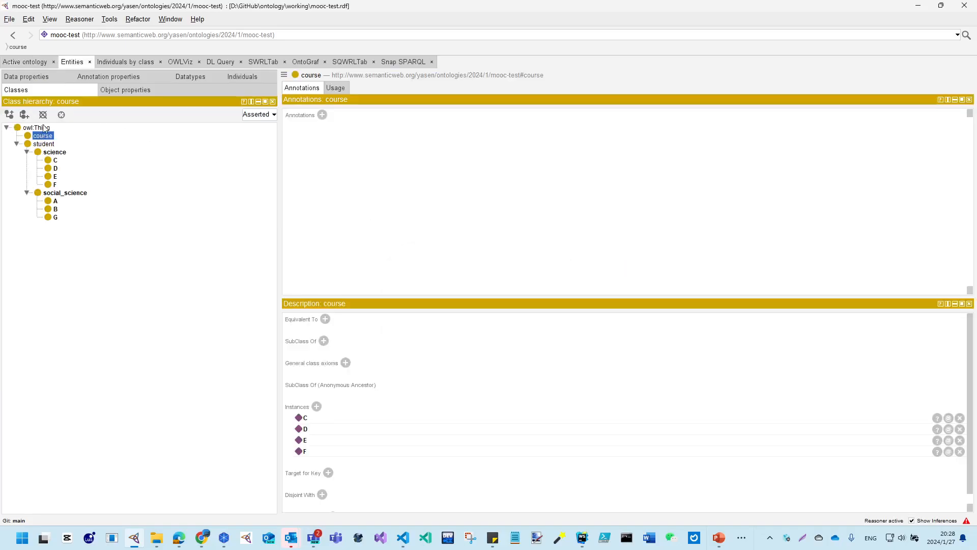
pyautogui.click(22, 79)
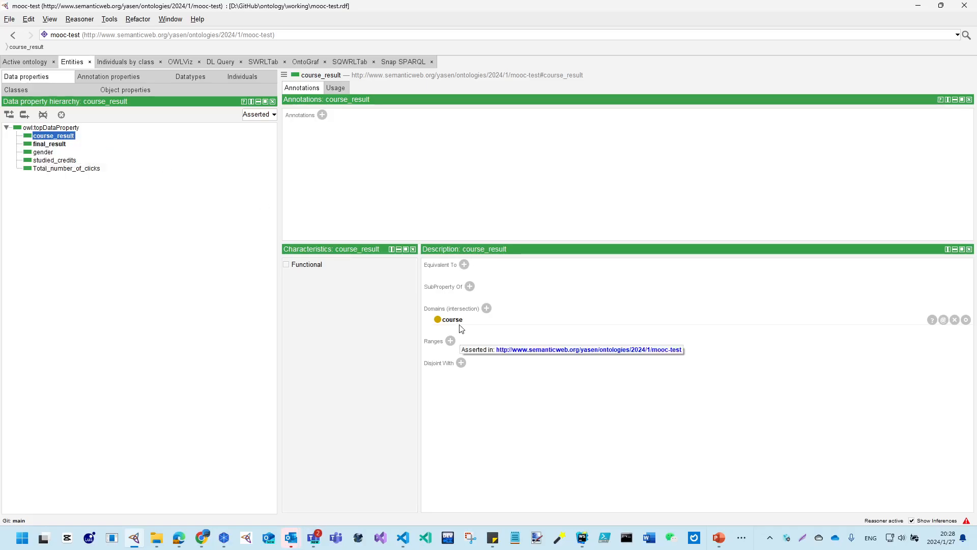
# Review the SWRL rule that predicts Course_Result from C, and return to the individuals of the course class
pyautogui.click(123, 62)
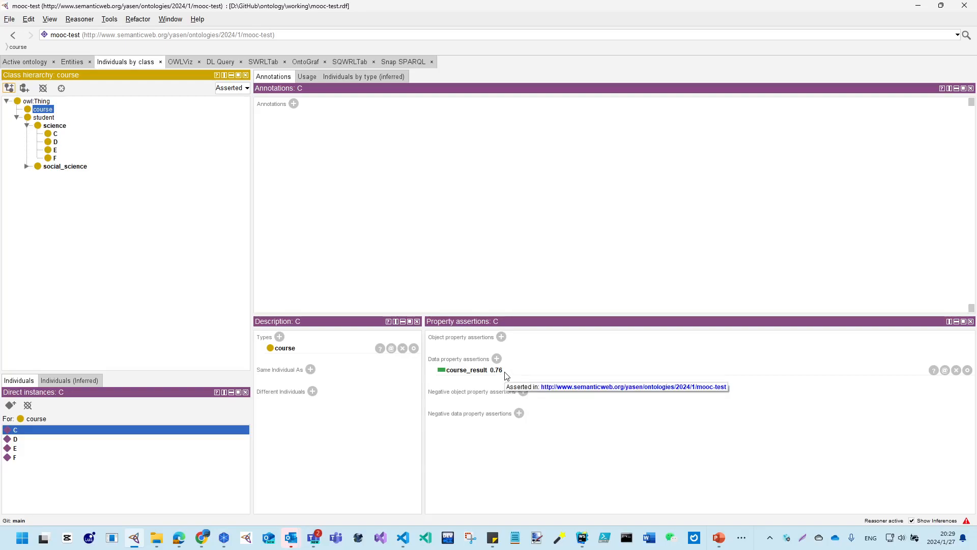
pyautogui.click(266, 65)
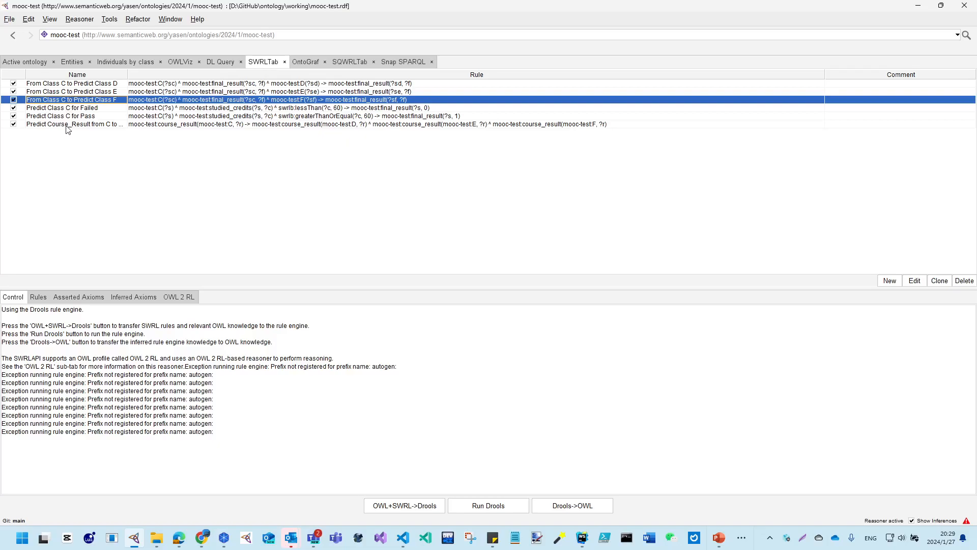
pyautogui.doubleClick(67, 124)
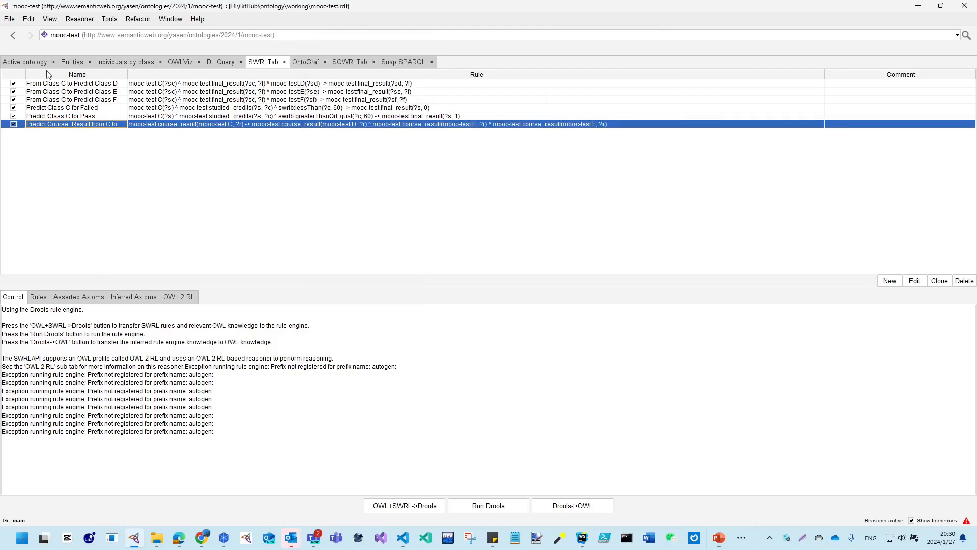
pyautogui.click(112, 62)
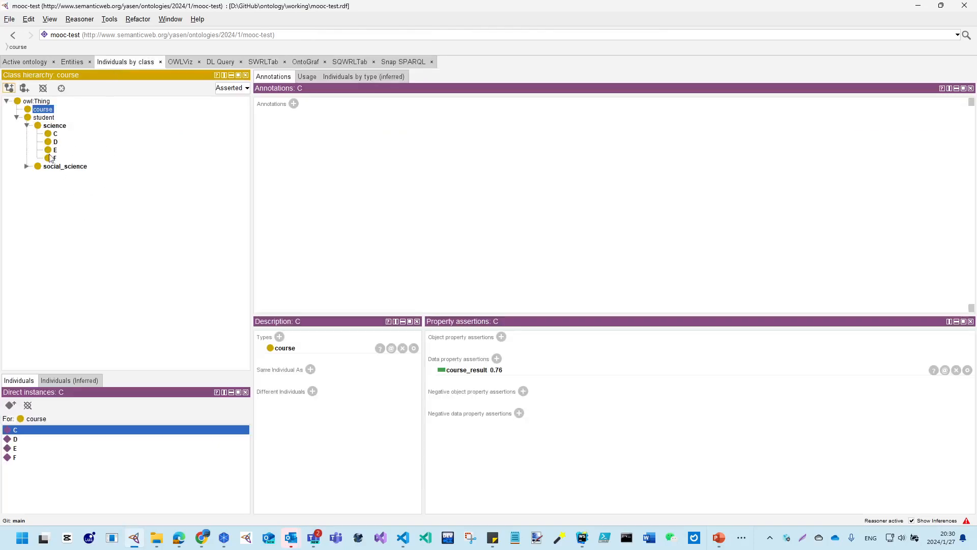
# Inspect the inferred data property assertions of the course individuals D, E and F
pyautogui.click(23, 439)
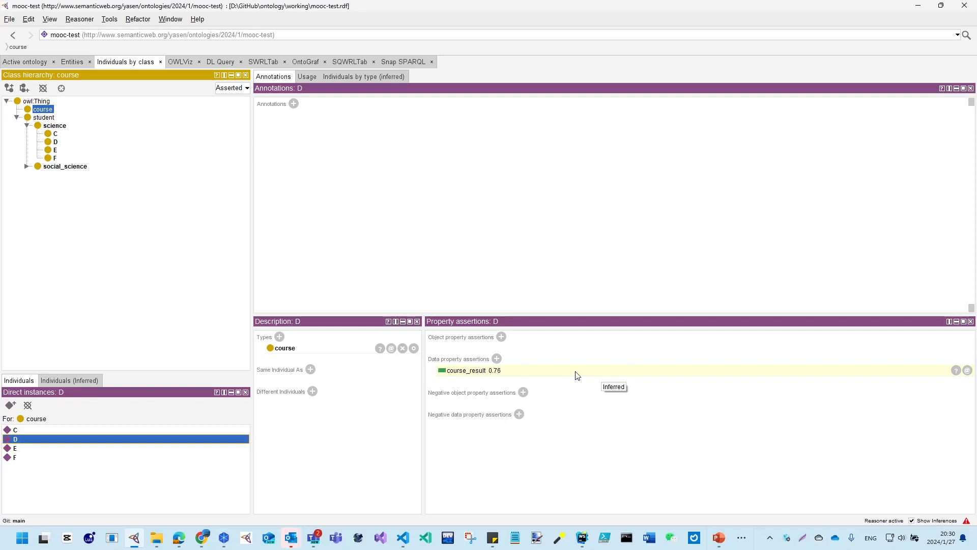
pyautogui.click(20, 449)
pyautogui.click(24, 459)
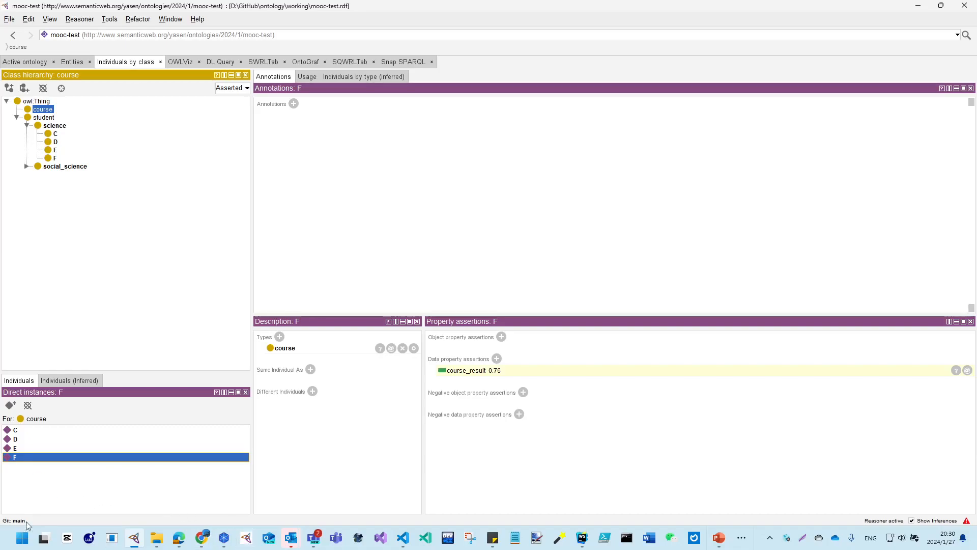
# Switch to Excel with data.xlsx open and examine the student data columns from Individual through Total_number_of_clicks
pyautogui.click(742, 538)
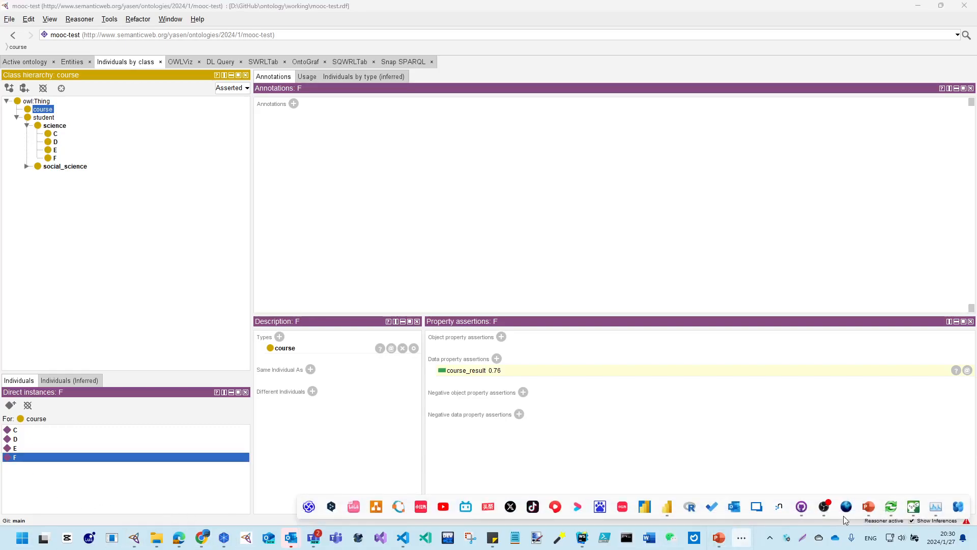
pyautogui.click(156, 538)
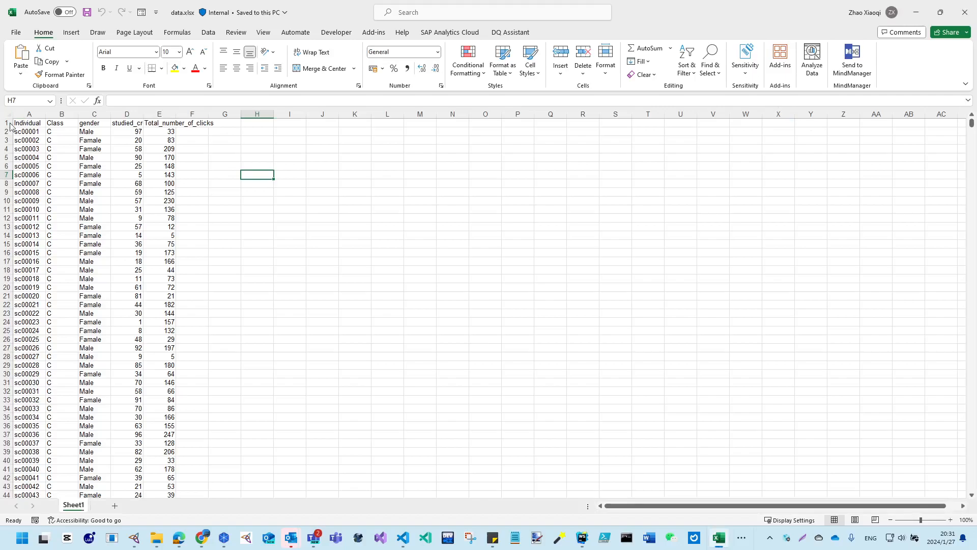
pyautogui.click(29, 114)
pyautogui.click(100, 114)
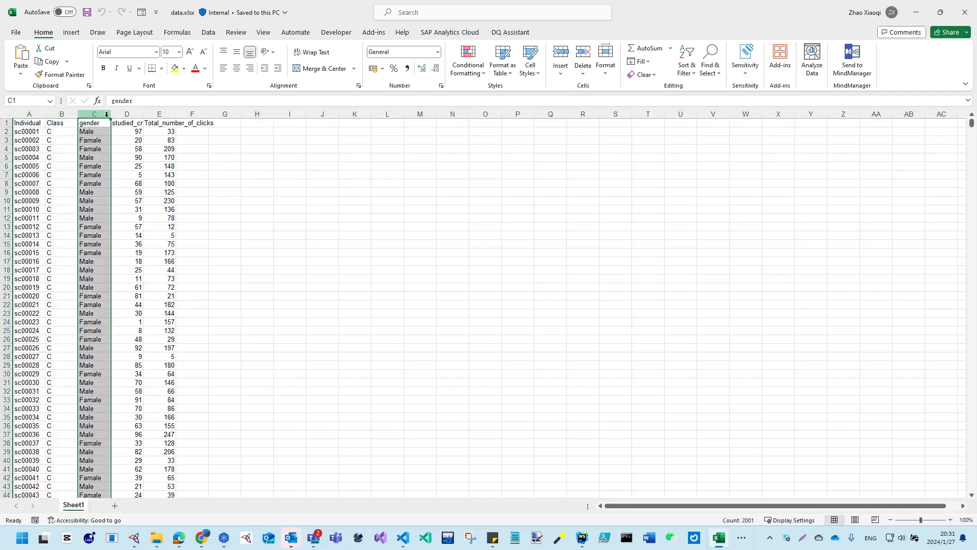
pyautogui.click(127, 114)
pyautogui.click(163, 114)
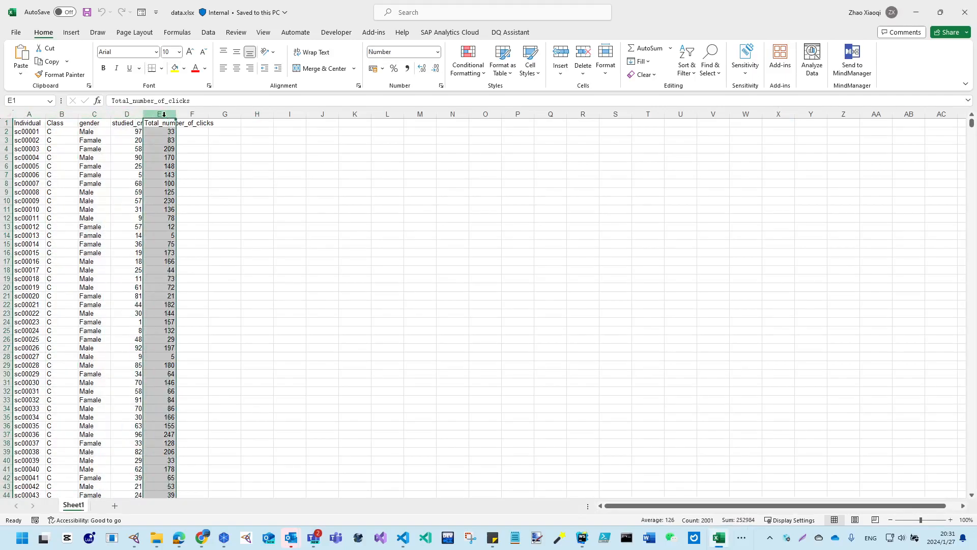